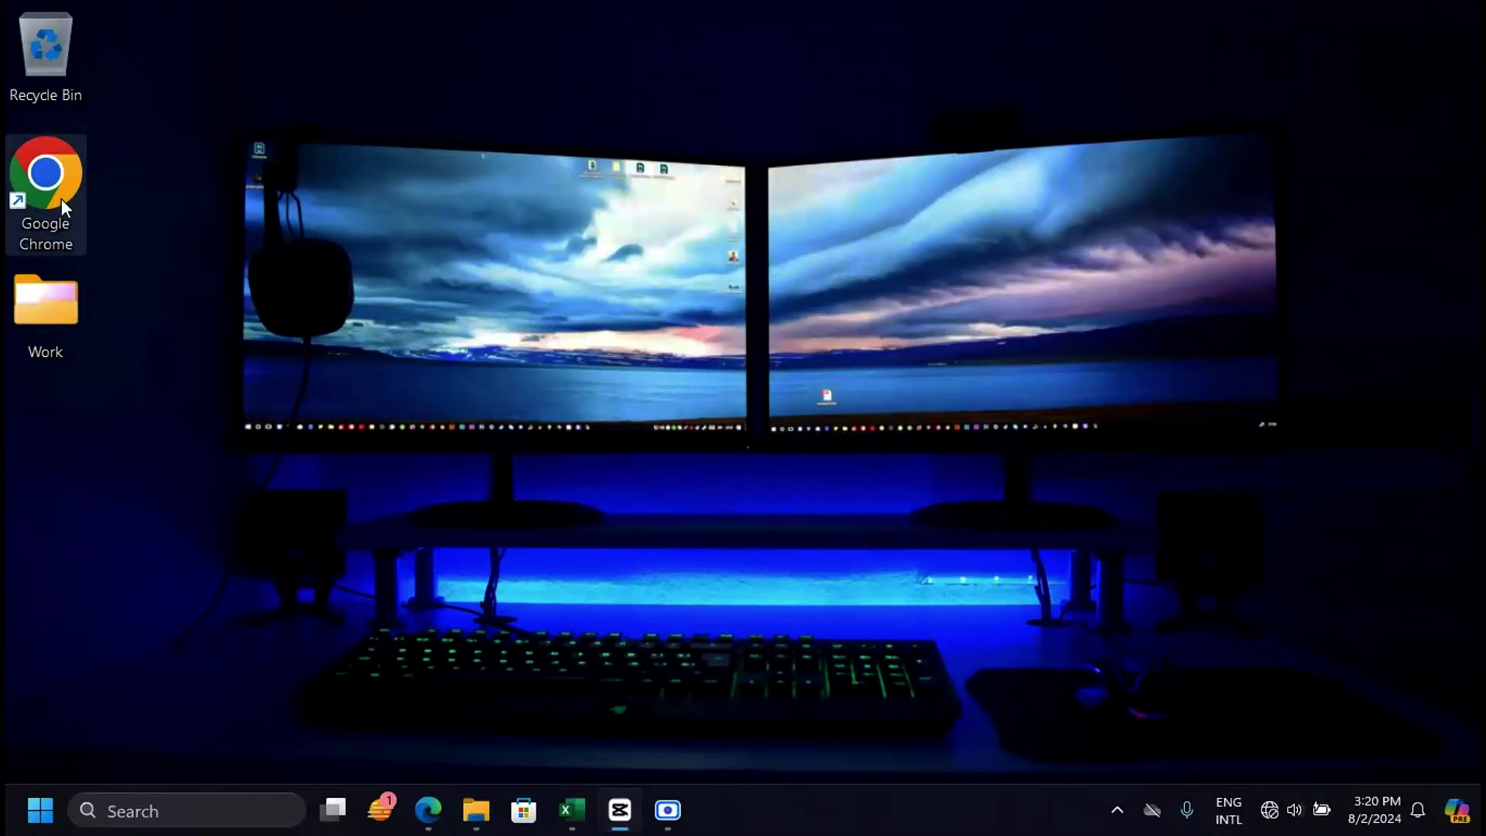
Launch Google Chrome from its desktop shortcut, opening the Google homepage.
{"action": "double_click", "coordinate": [47, 174]}
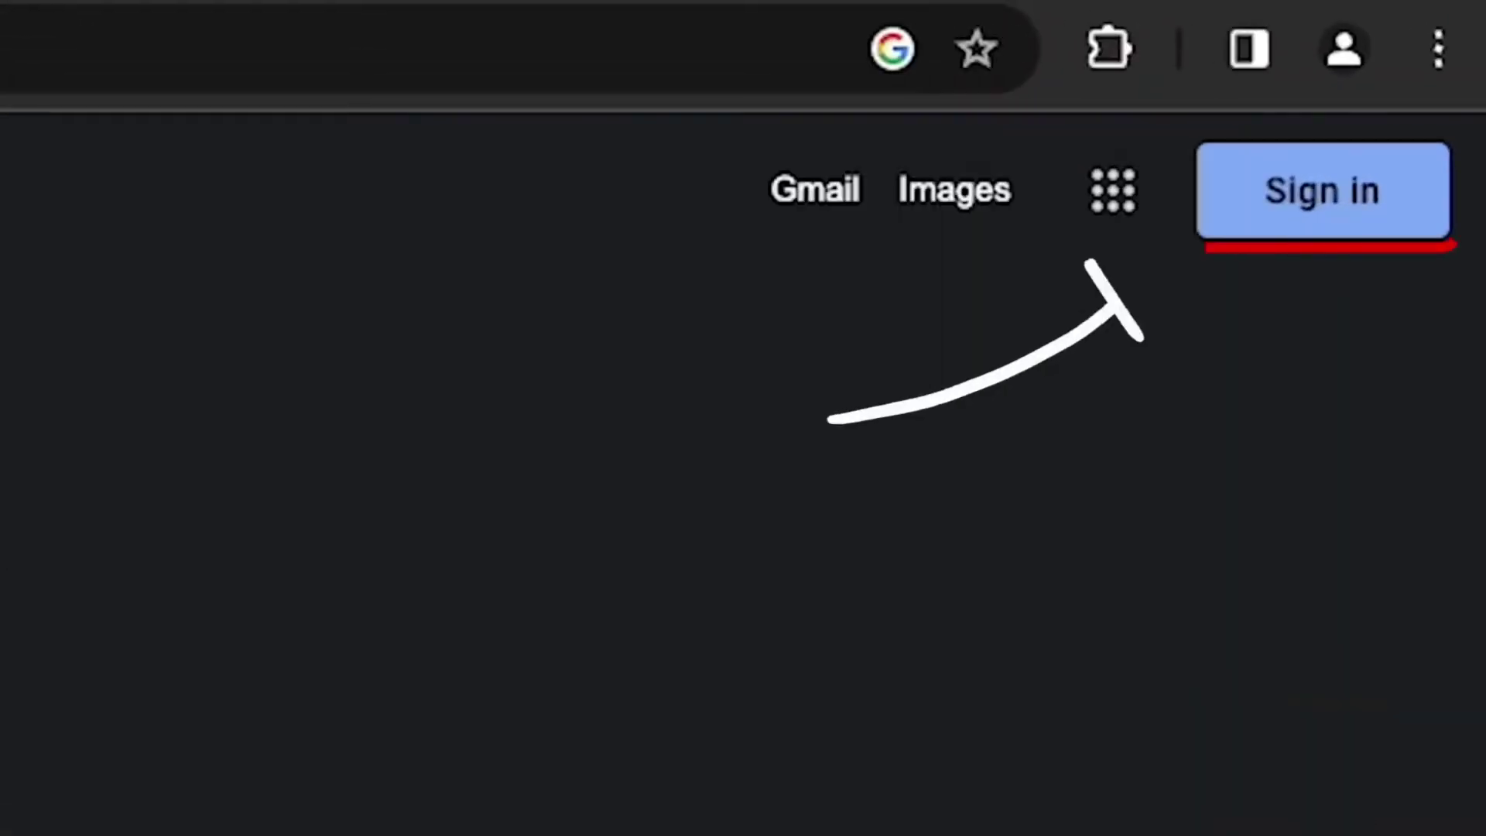
Start a new Google account for personal use from the Sign in page.
{"action": "left_click", "coordinate": [1348, 239]}
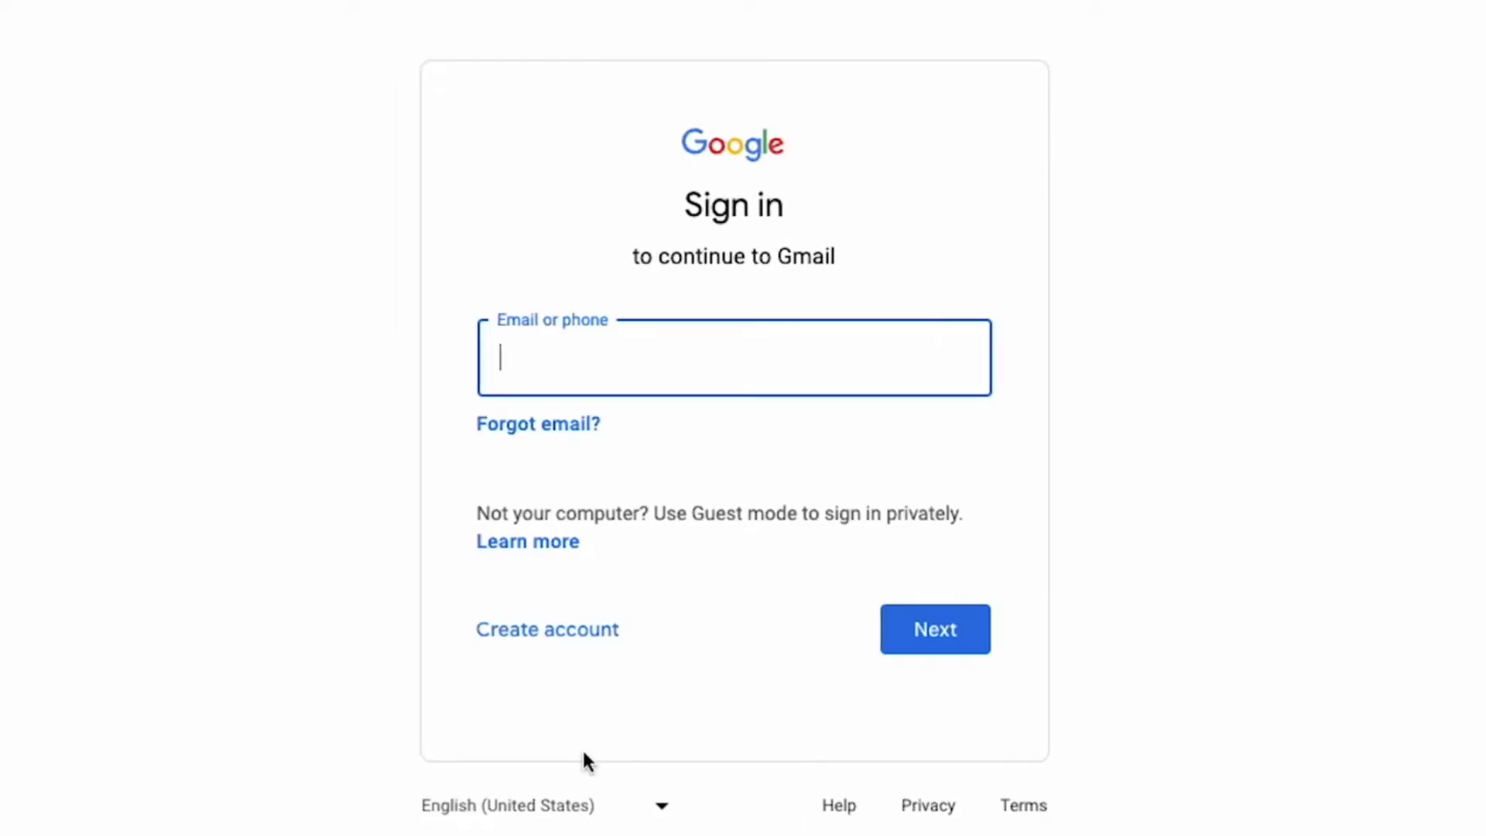
{"action": "left_click", "coordinate": [543, 653]}
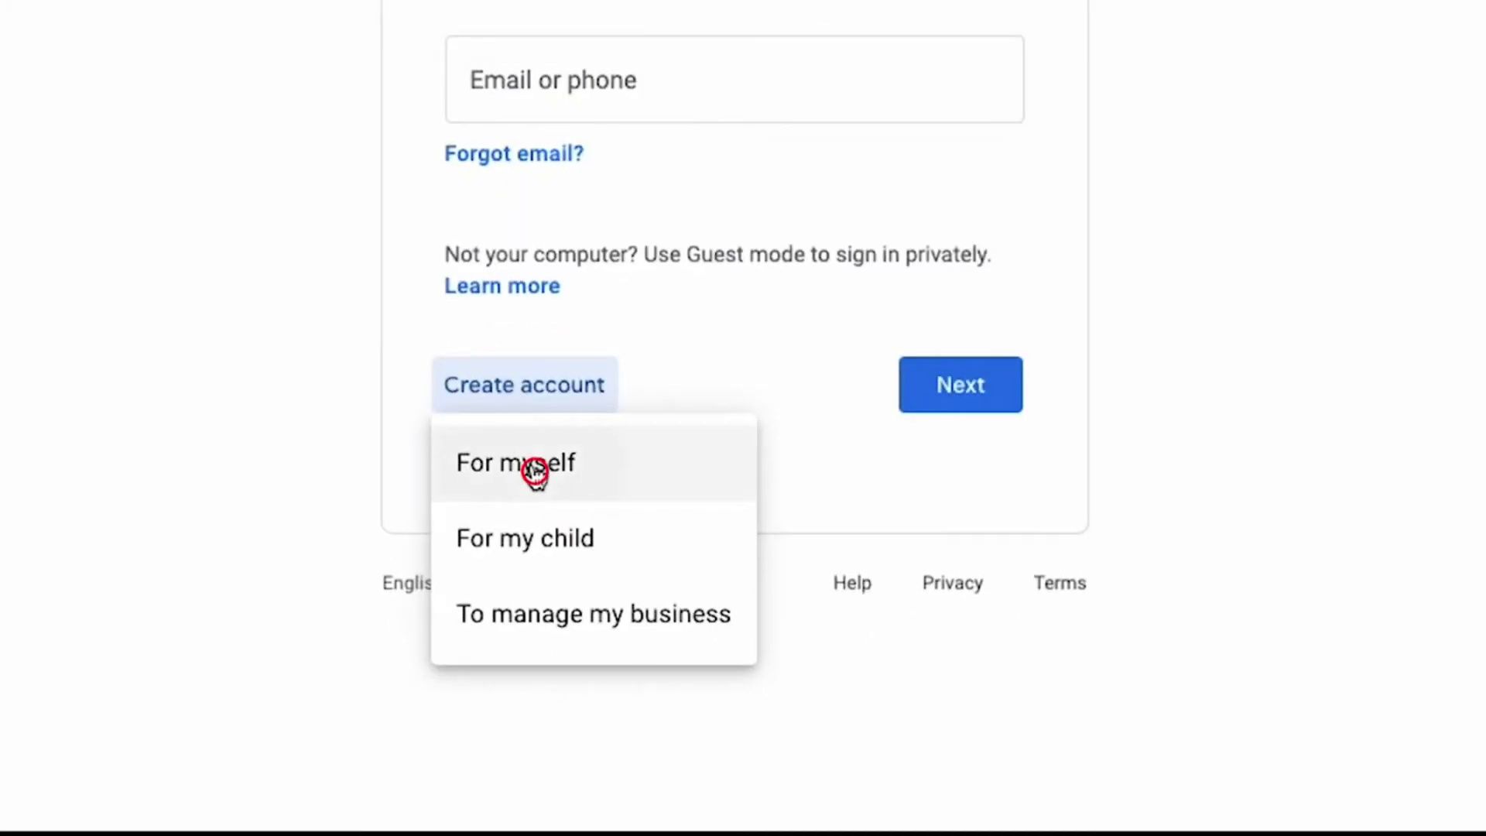
{"action": "left_click", "coordinate": [534, 470]}
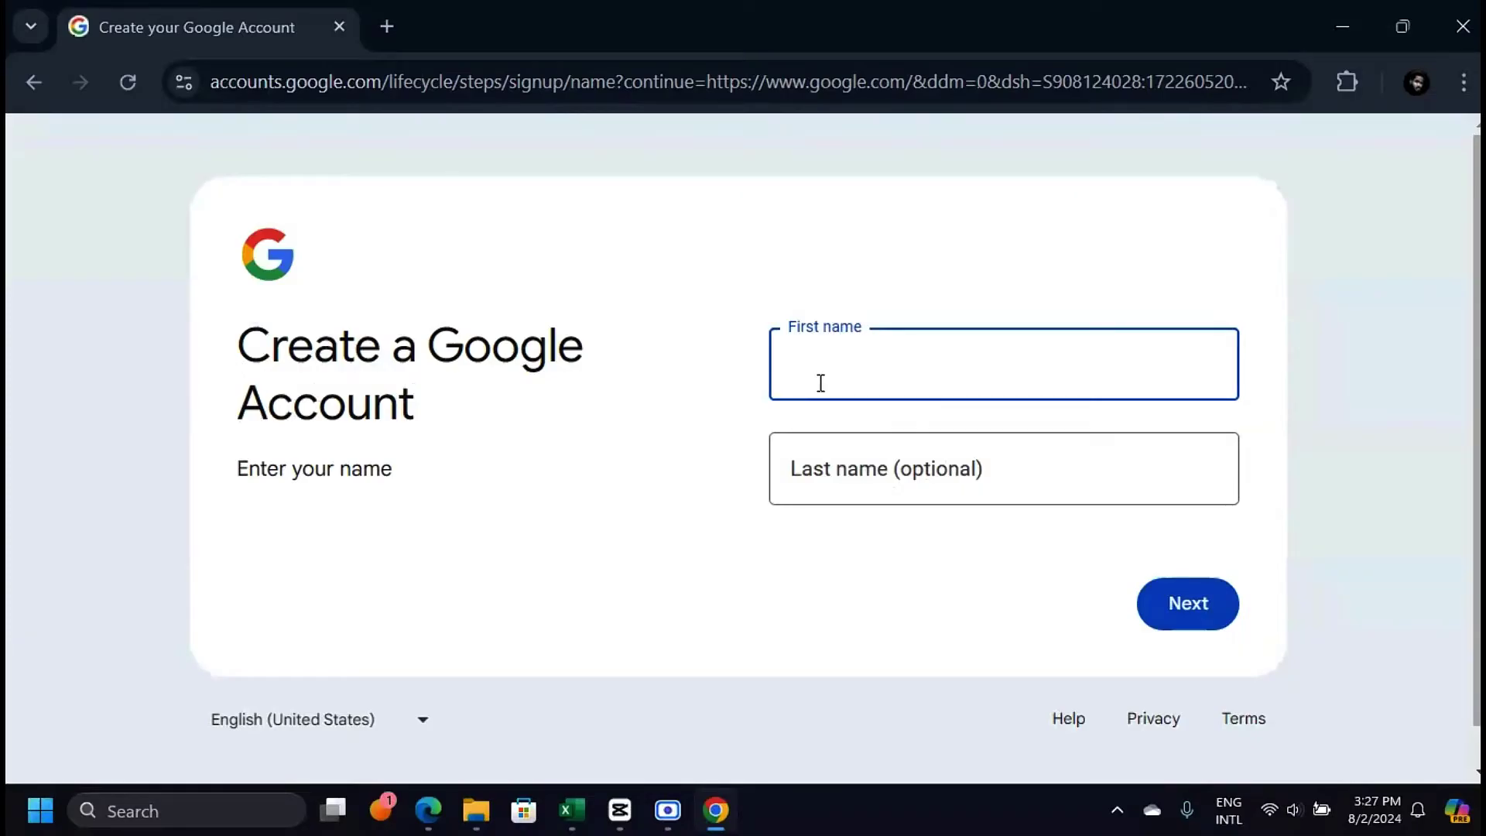
{"action": "key", "text": "Tab"}
{"action": "left_click", "coordinate": [1207, 616]}
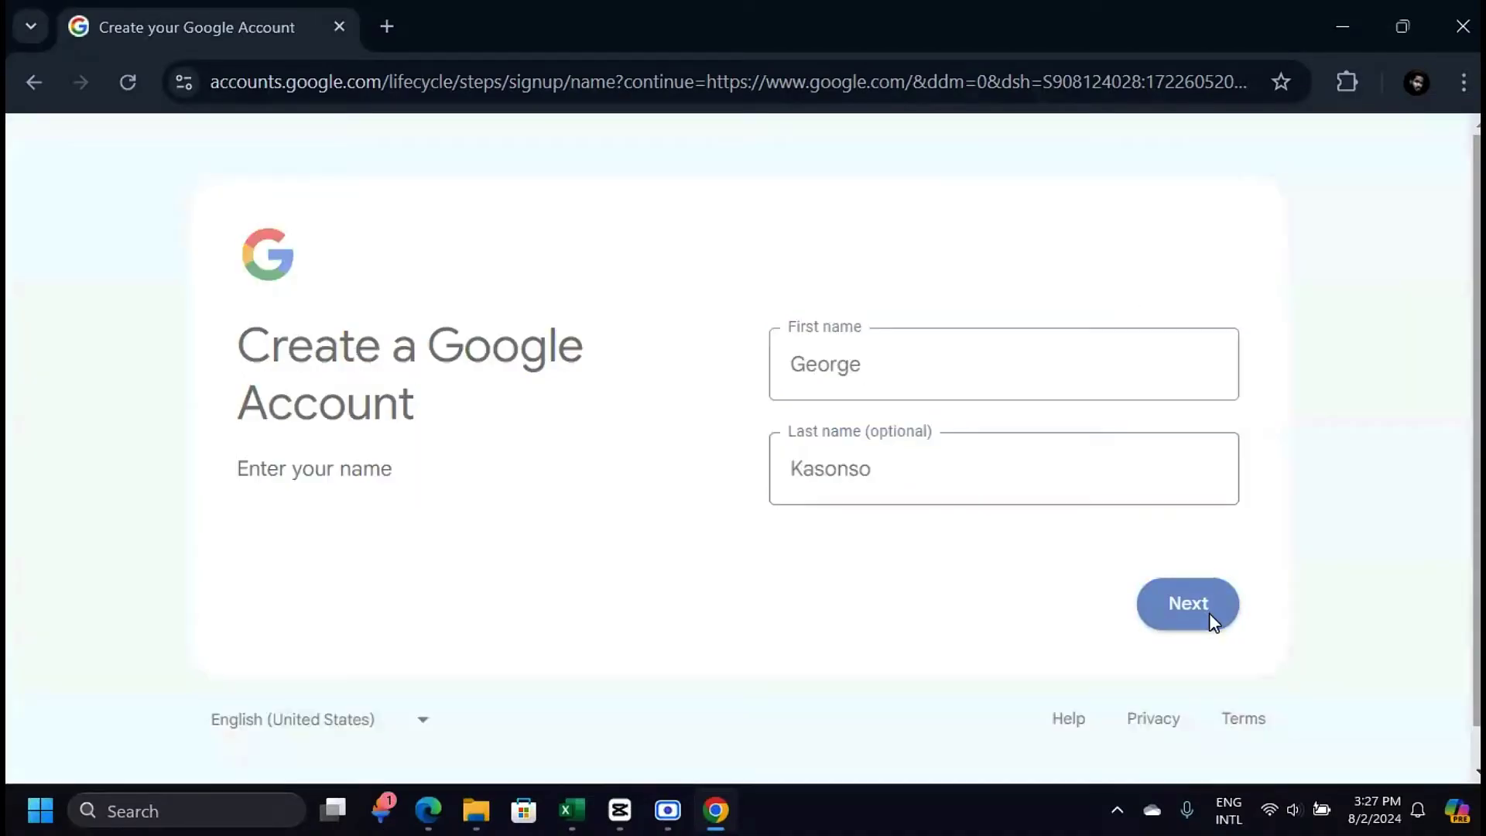
{"action": "left_click", "coordinate": [848, 377]}
{"action": "left_click", "coordinate": [836, 600]}
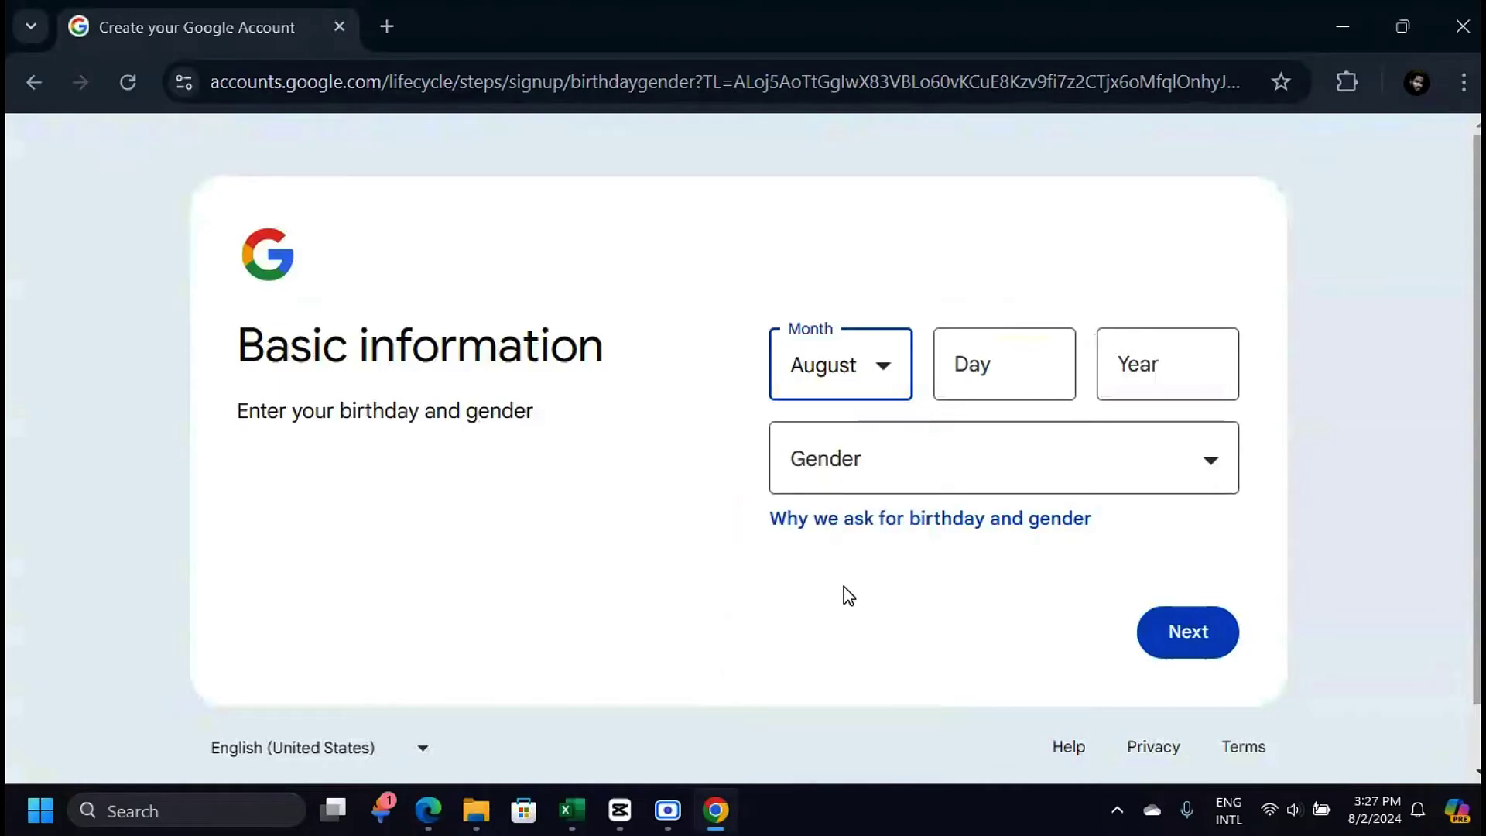
{"action": "left_click", "coordinate": [1005, 349]}
{"action": "type", "text": "4"}
{"action": "left_click", "coordinate": [1120, 396]}
{"action": "type", "text": "1996"}
{"action": "left_click", "coordinate": [1005, 459]}
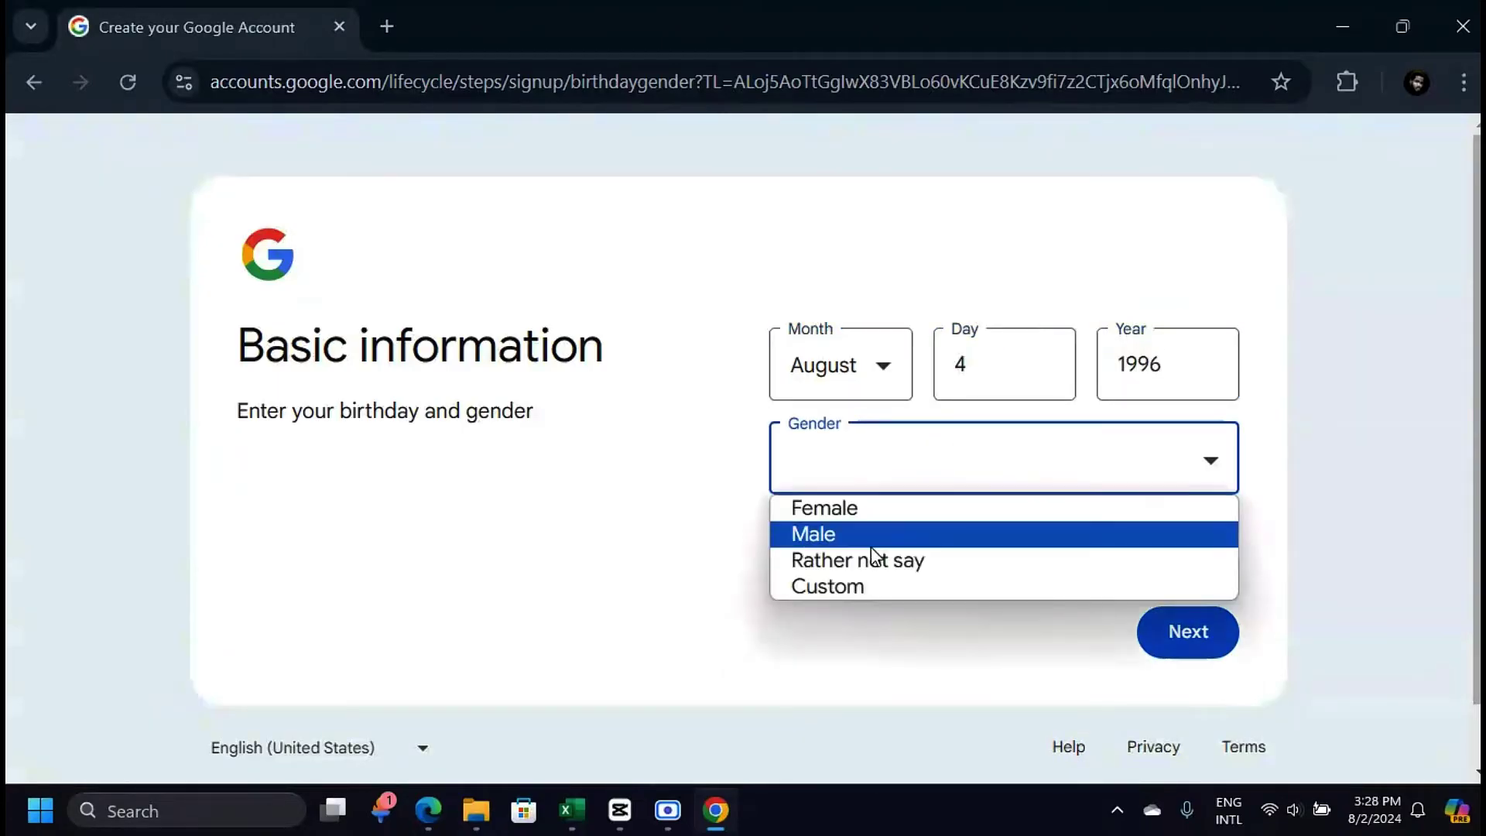
{"action": "left_click", "coordinate": [864, 532]}
{"action": "left_click", "coordinate": [1206, 634]}
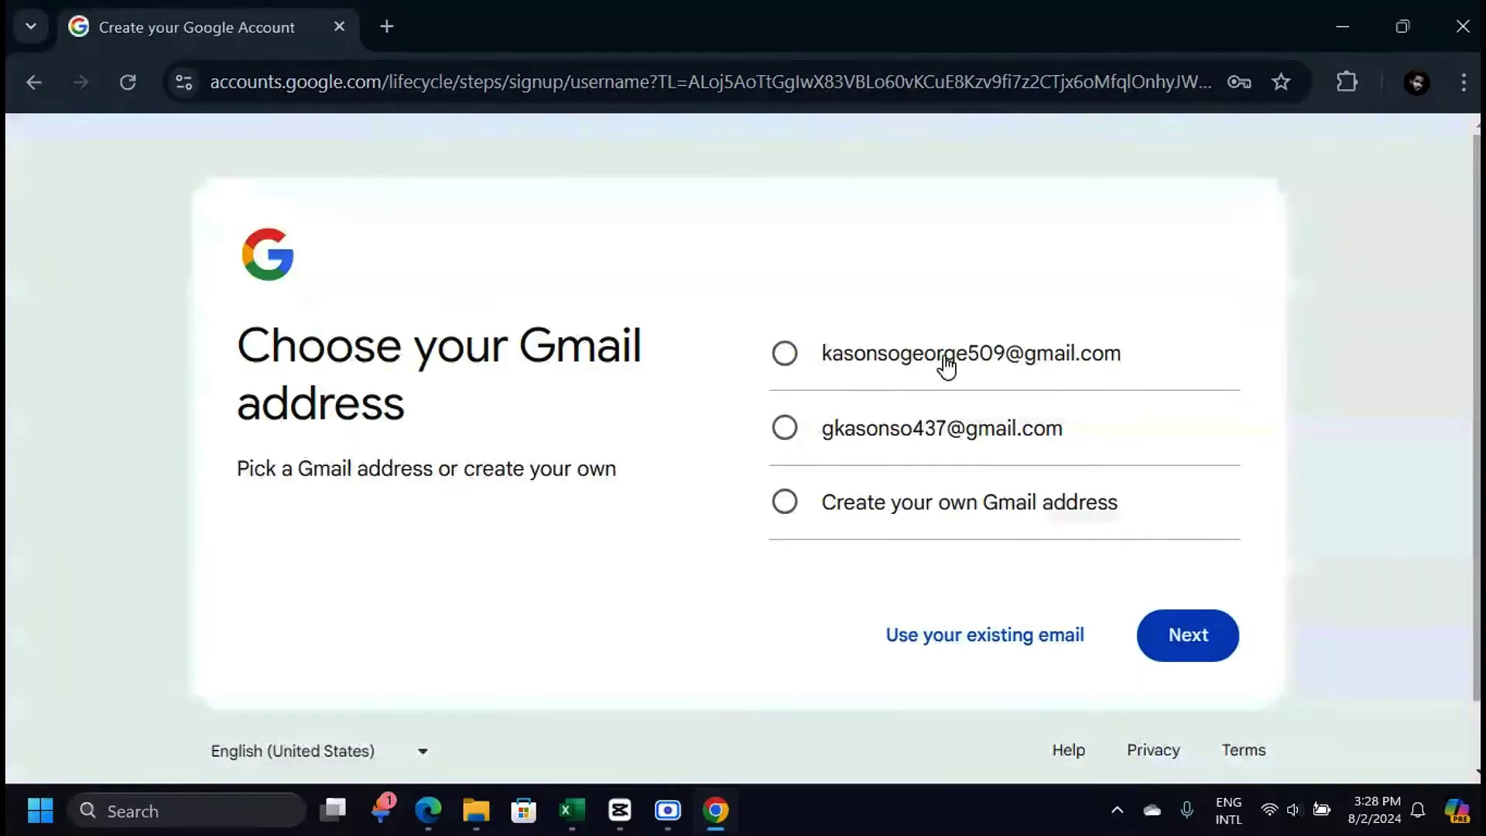
Take the first suggested Gmail address, set a confirmed password, and skip the recovery email.
{"action": "left_click", "coordinate": [1193, 635]}
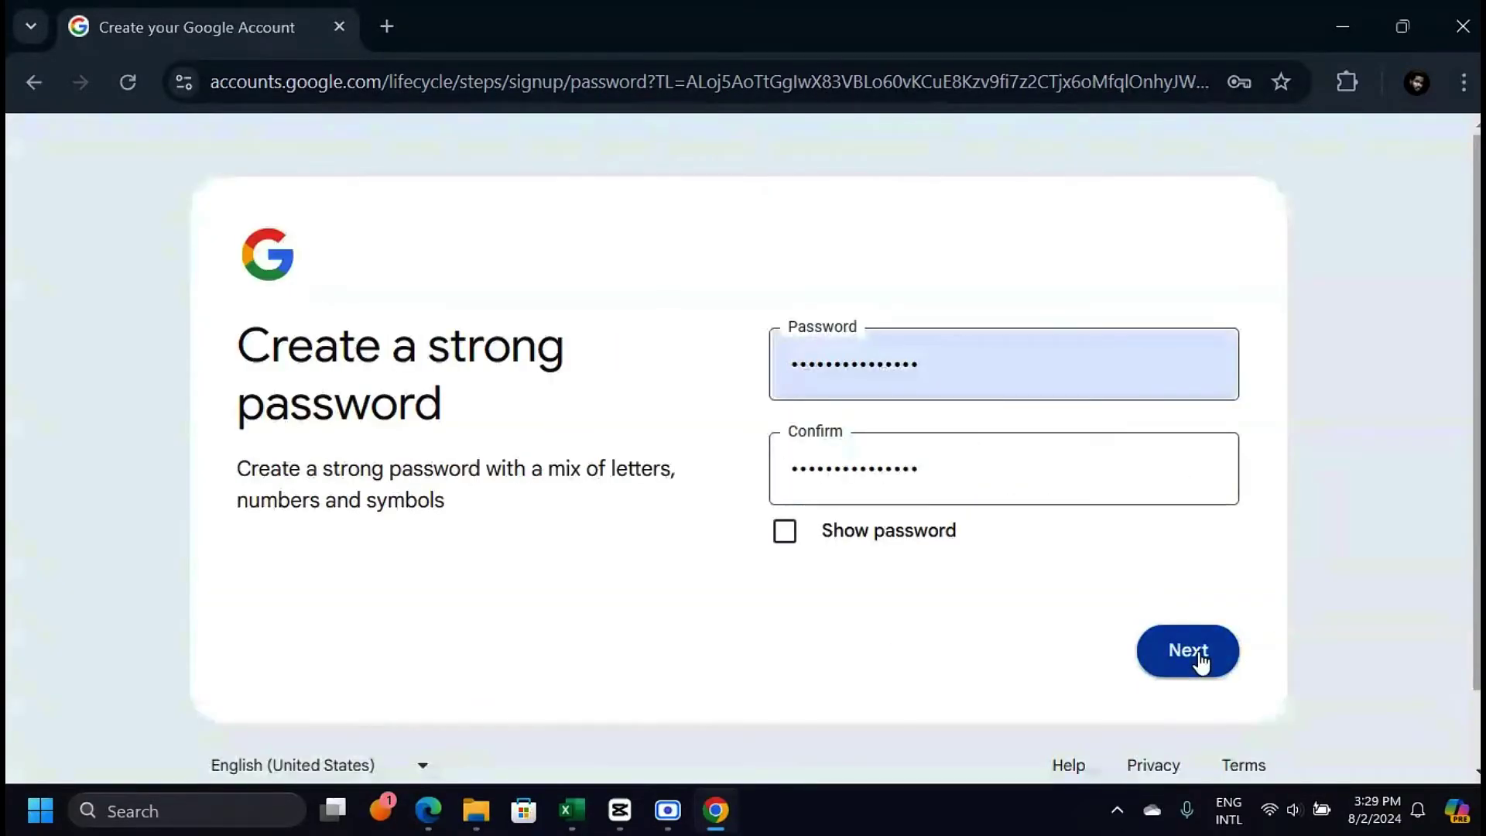
{"action": "left_click", "coordinate": [1196, 652]}
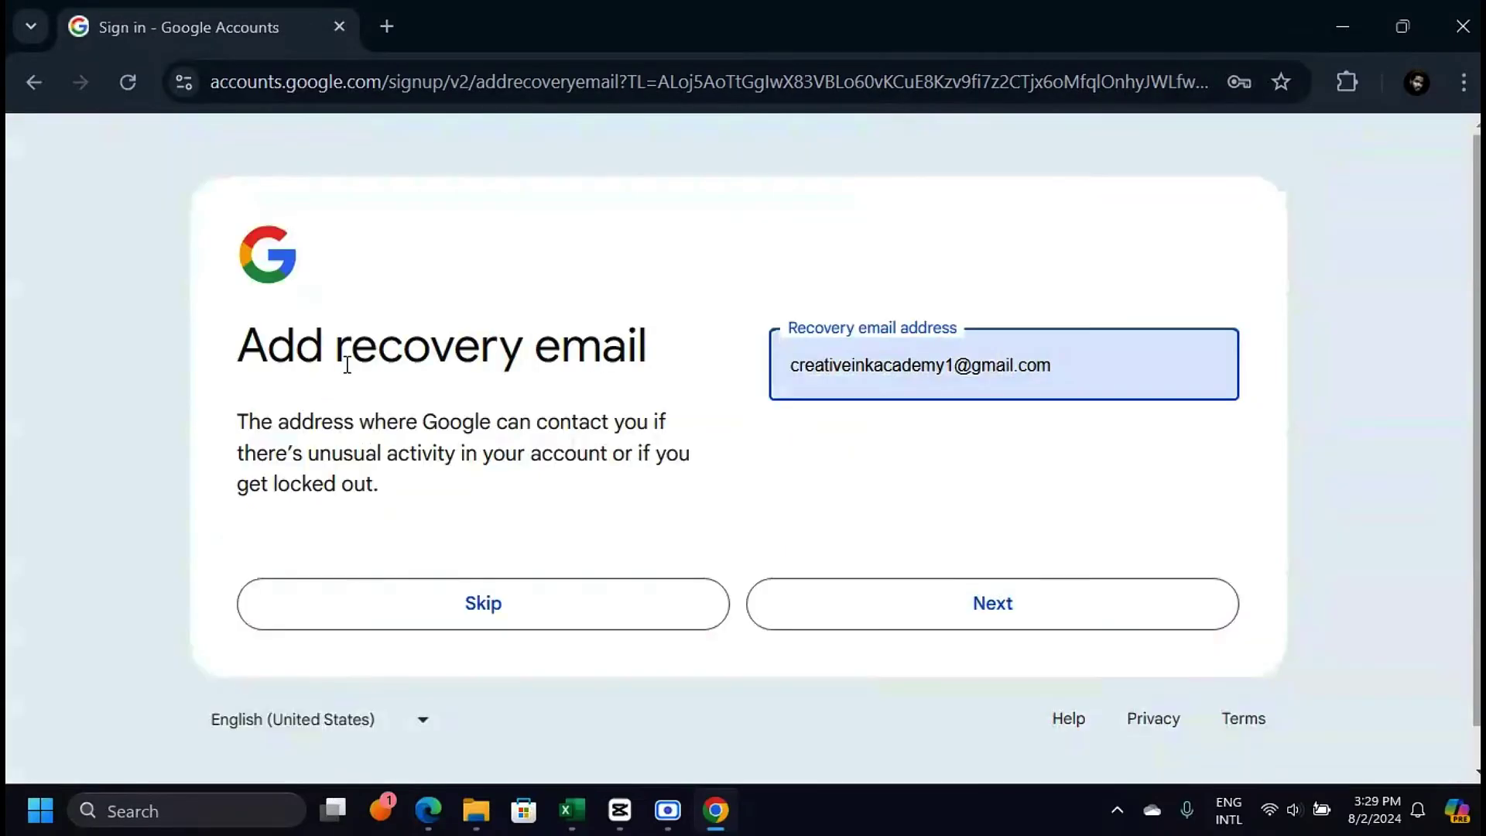
{"action": "left_click", "coordinate": [524, 618]}
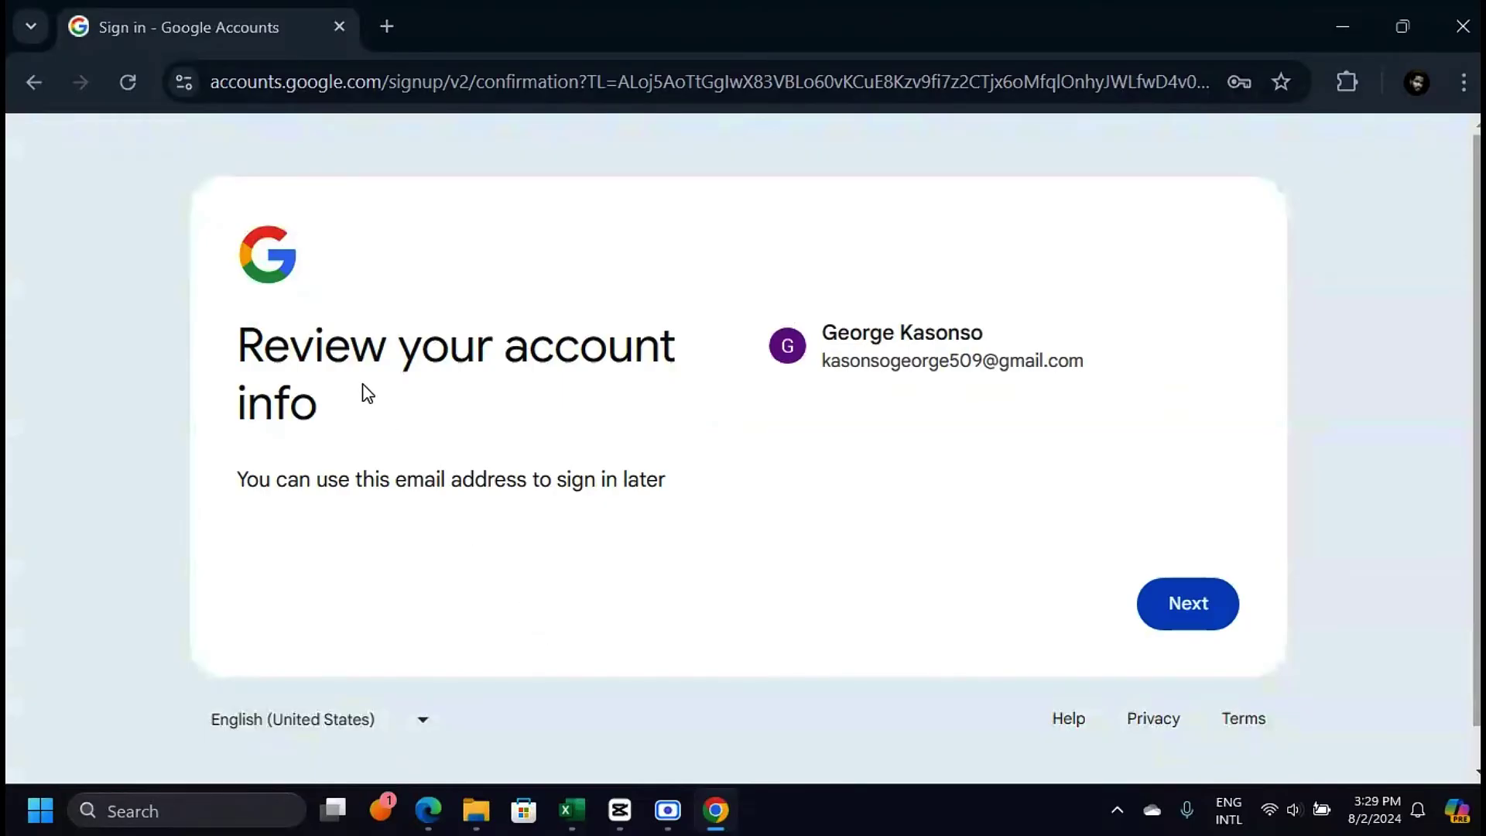
Confirm the account review details and agree to Google's privacy terms.
{"action": "left_click", "coordinate": [1196, 616]}
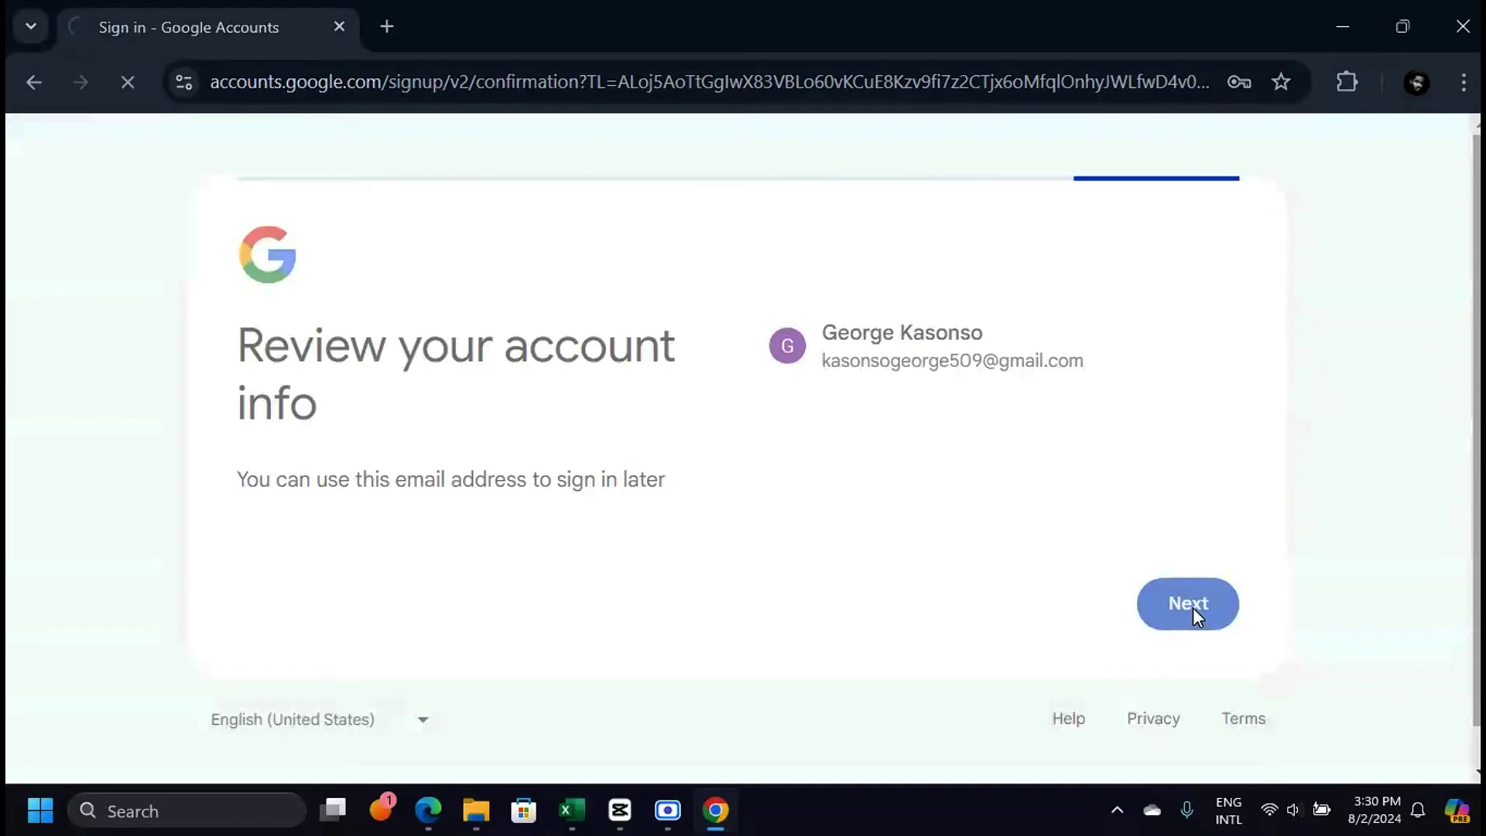
{"action": "scroll", "coordinate": [871, 472], "scroll_direction": "down", "scroll_amount": 5}
{"action": "scroll", "coordinate": [889, 464], "scroll_direction": "down", "scroll_amount": 10}
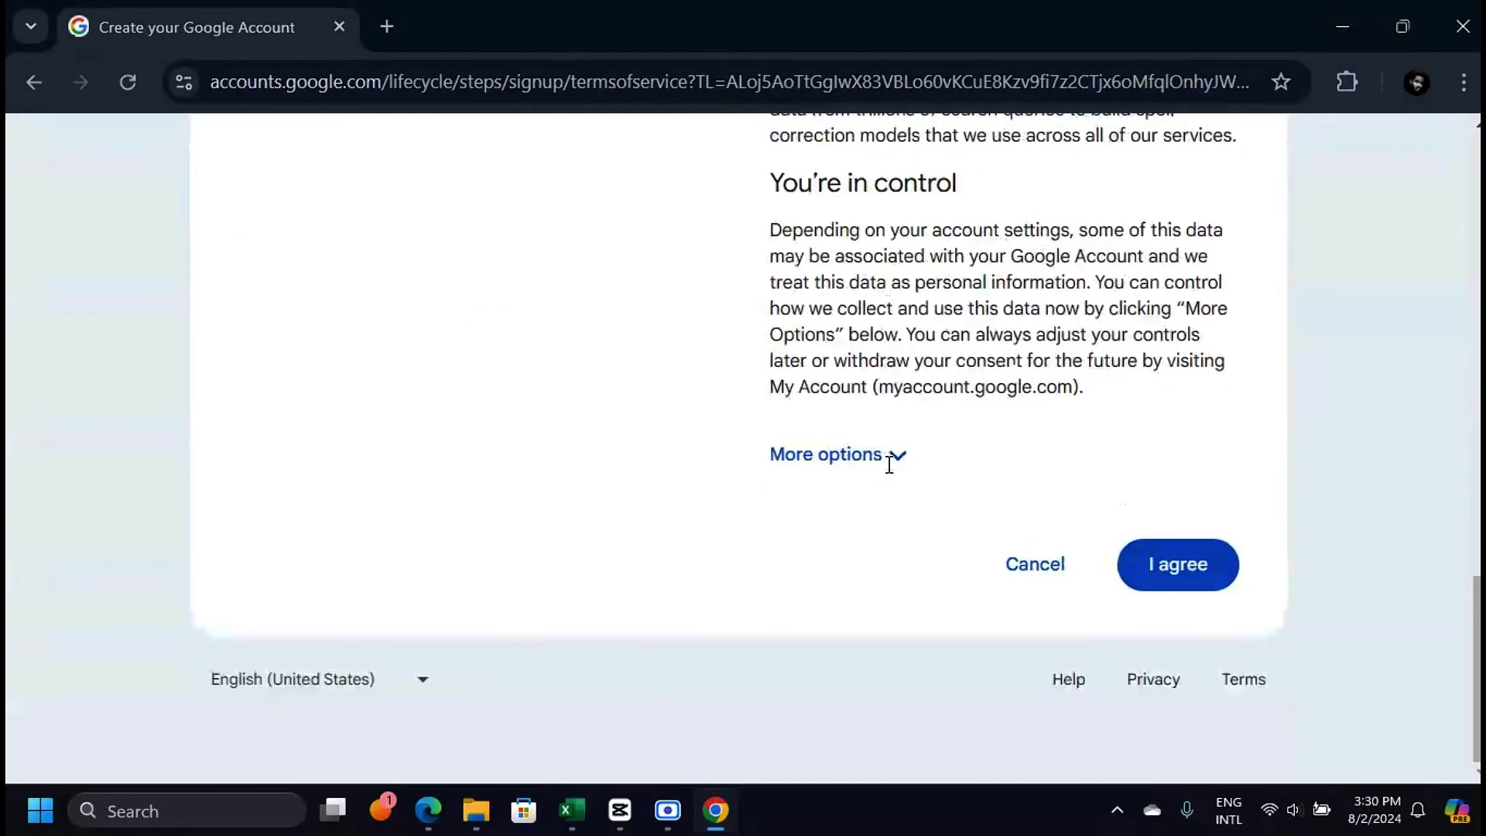
{"action": "left_click", "coordinate": [1179, 569]}
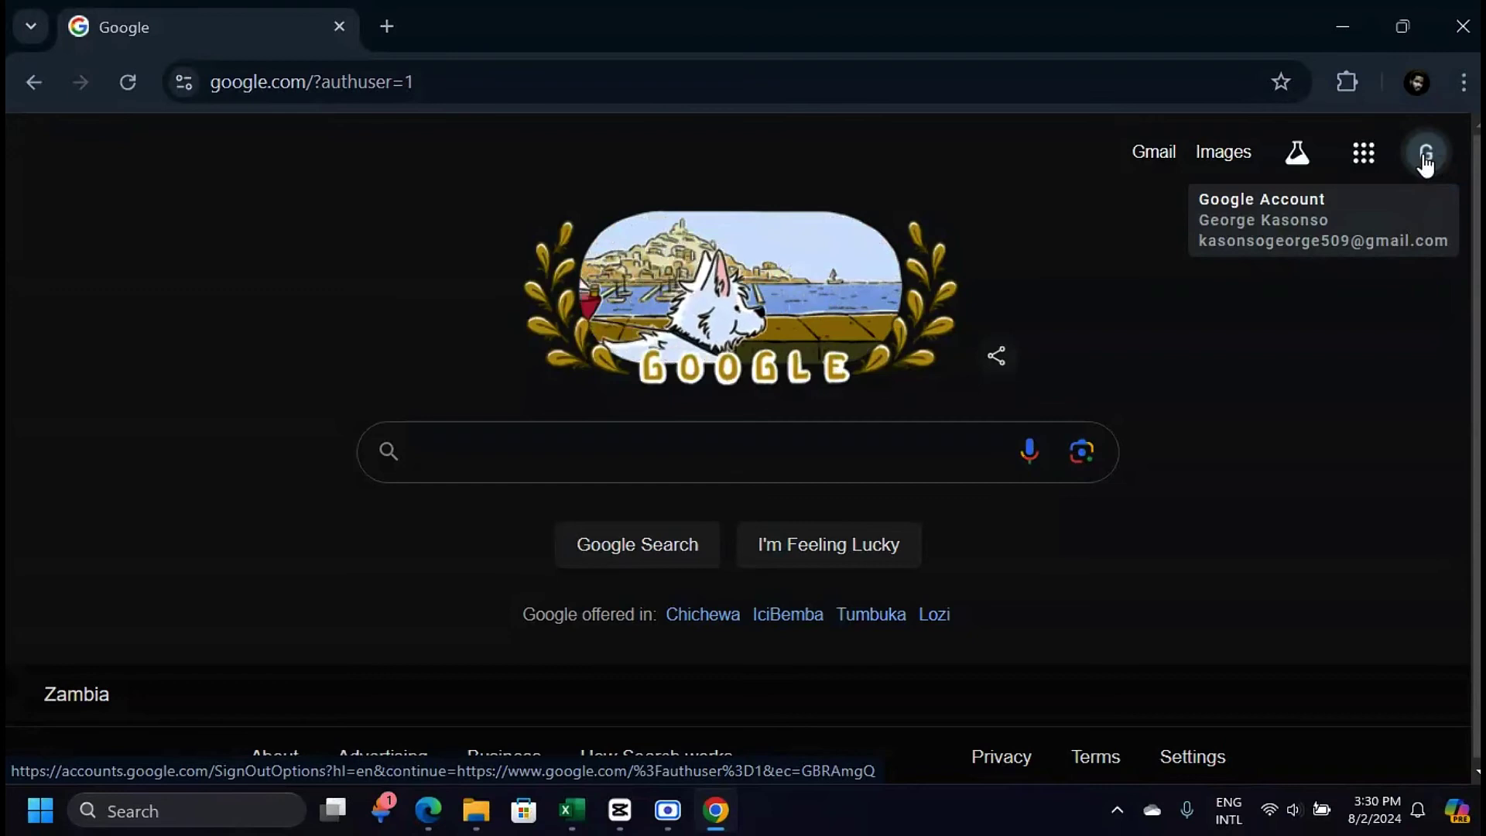
Open Gmail from the link at the top of the signed-in Google homepage.
{"action": "left_click", "coordinate": [1157, 161]}
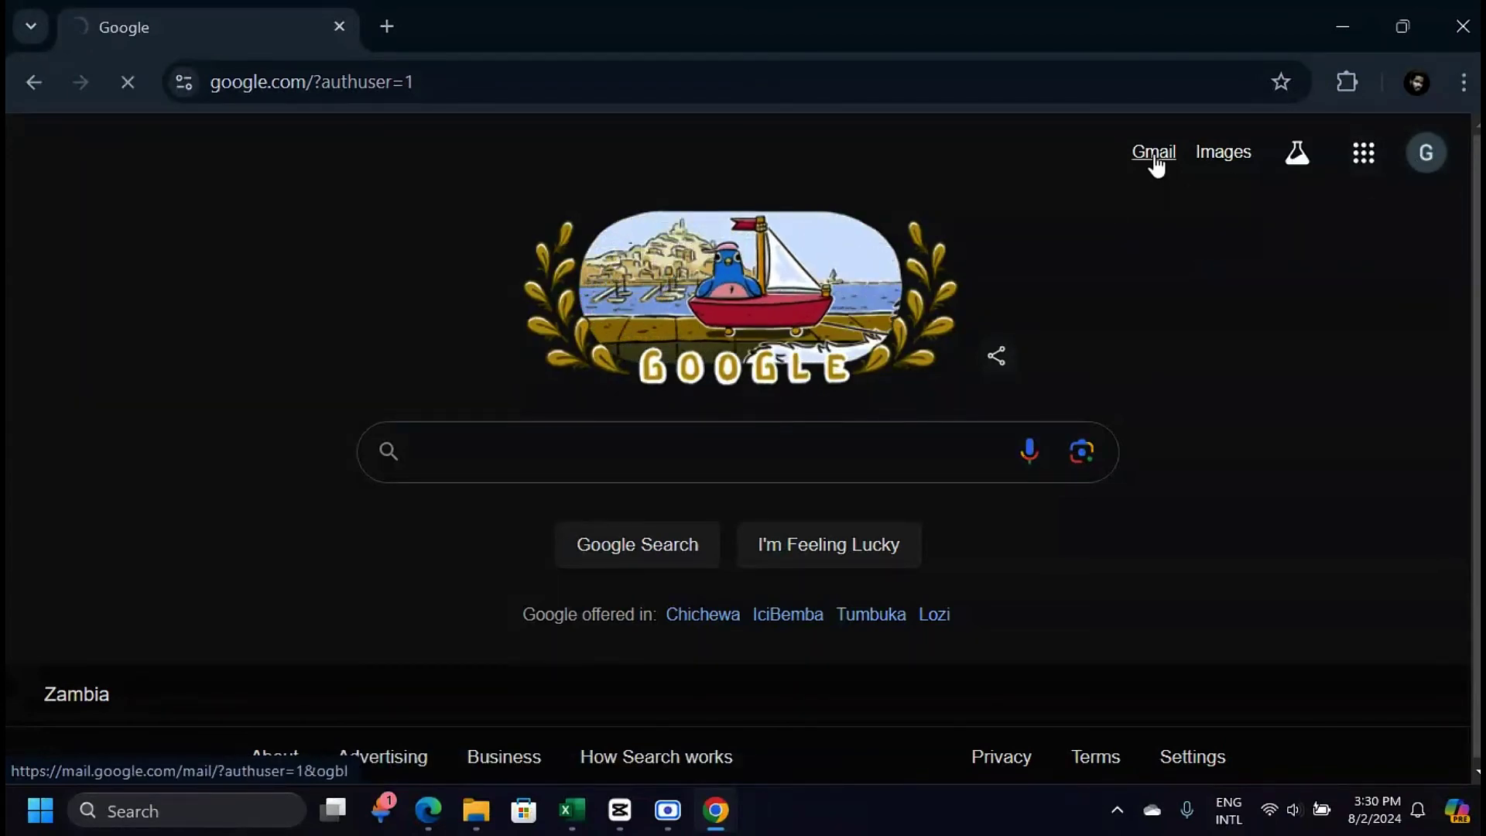